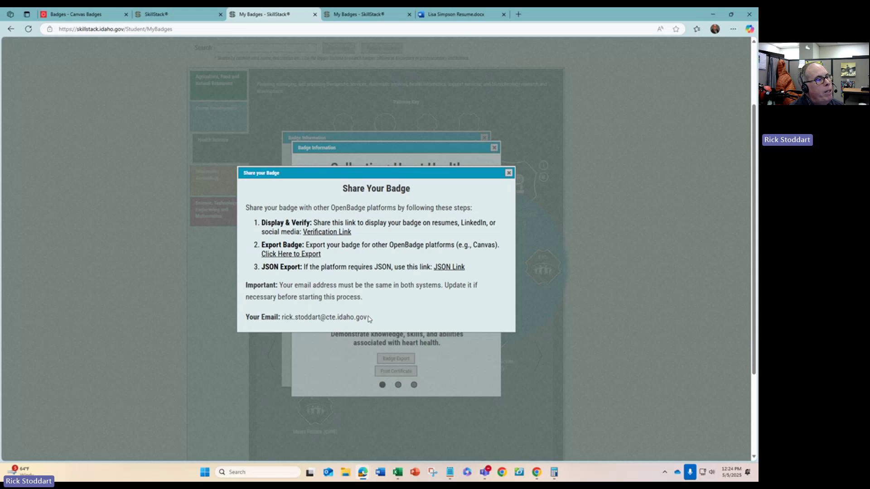
Open the verification link for the Collection: Heart Health (CHW) badge and highlight the web address of its evidence page.
mouse_move(368, 320)
mouse_down()
mouse_move(282, 317)
mouse_move(369, 319)
mouse_up()
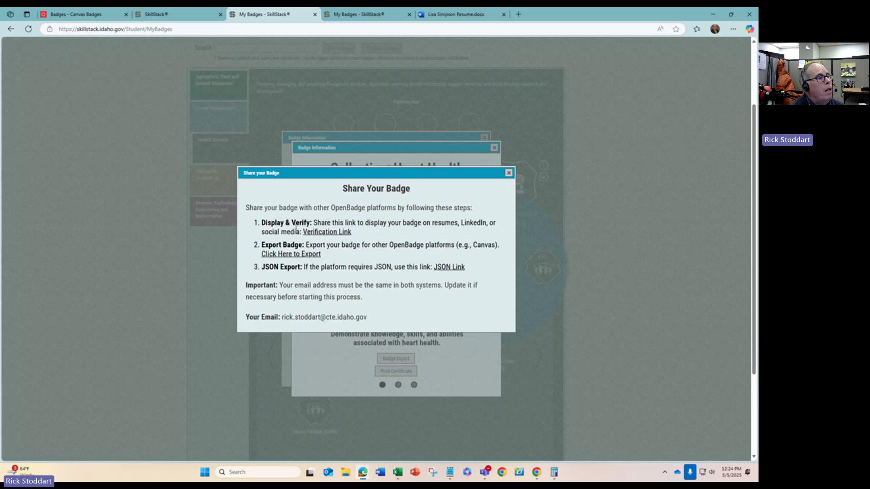
click(339, 236)
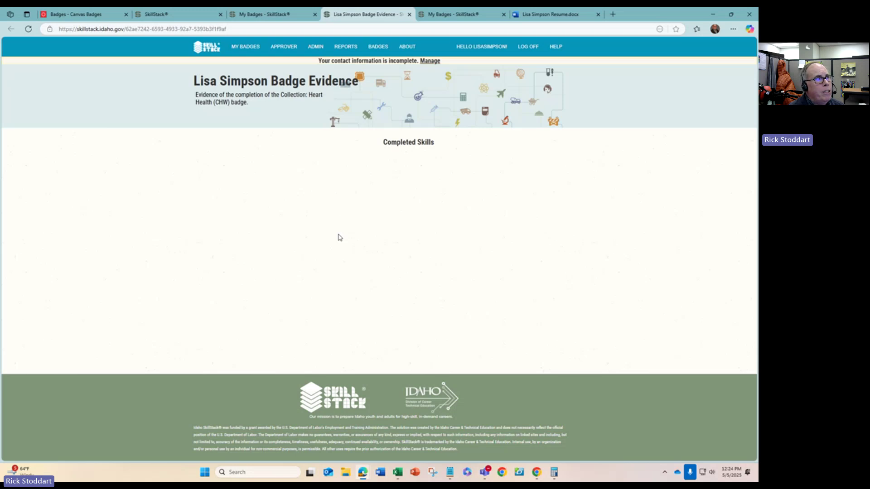
drag(242, 29, 69, 29)
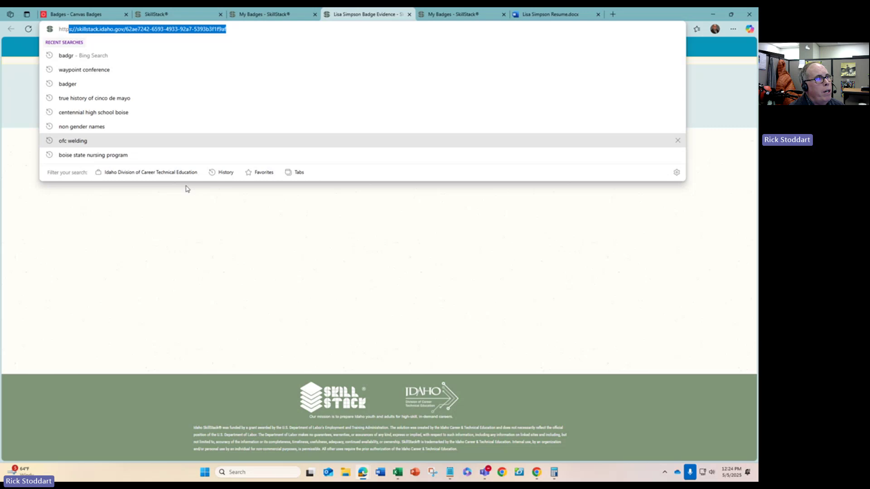
click(192, 249)
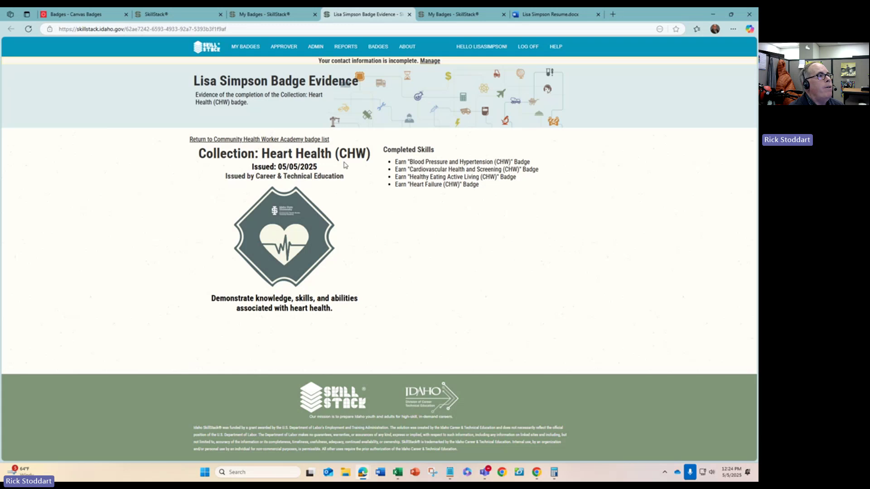
Return to the badge sharing options, export the Heart Health badge as a PNG for other OpenBadge platforms, and close the options.
click(289, 13)
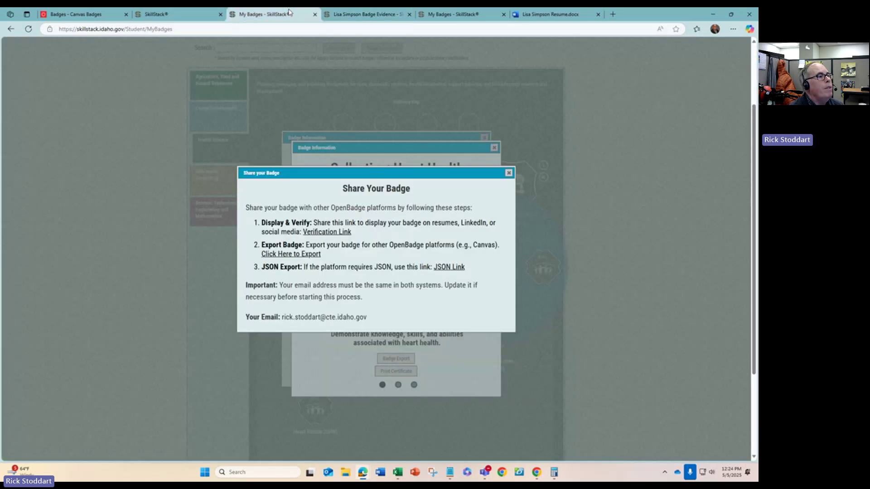
click(302, 257)
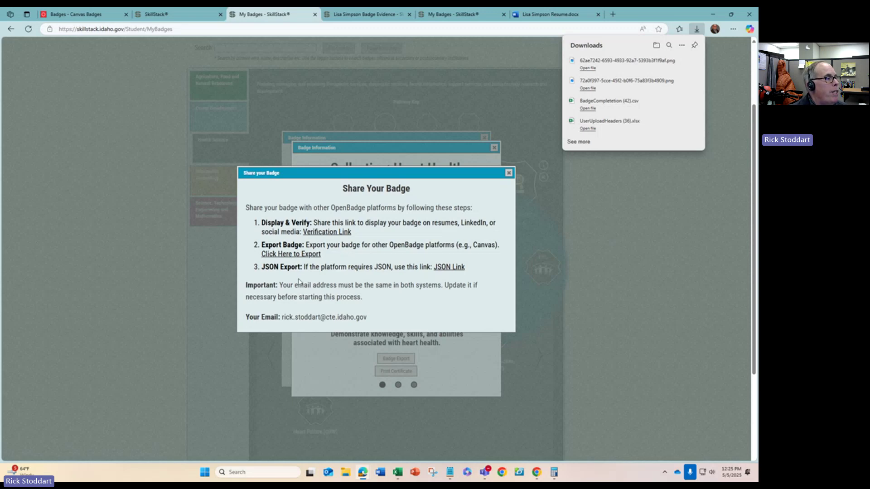
click(509, 172)
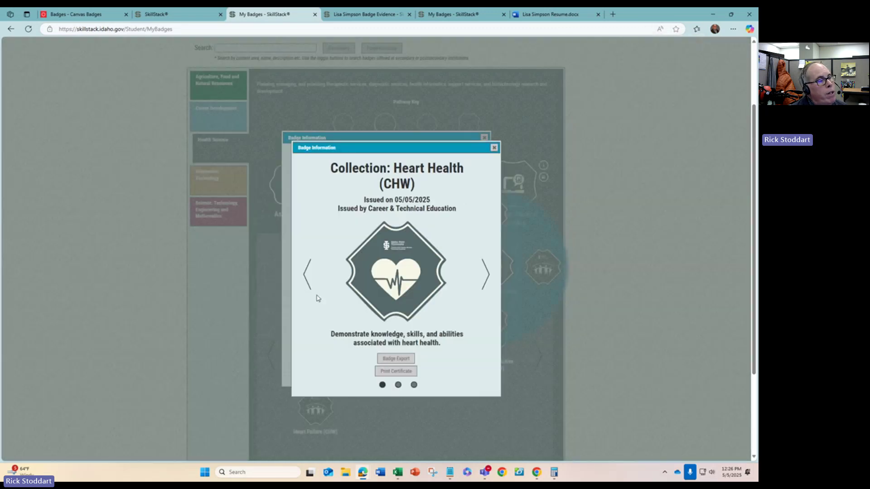
View the printable certificate for the Heart Health badge and return to the badge's evidence page.
click(401, 376)
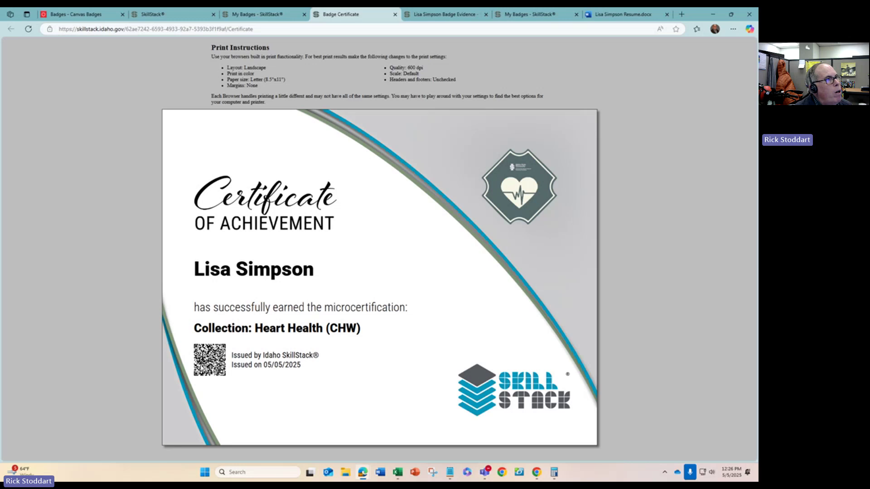
click(455, 16)
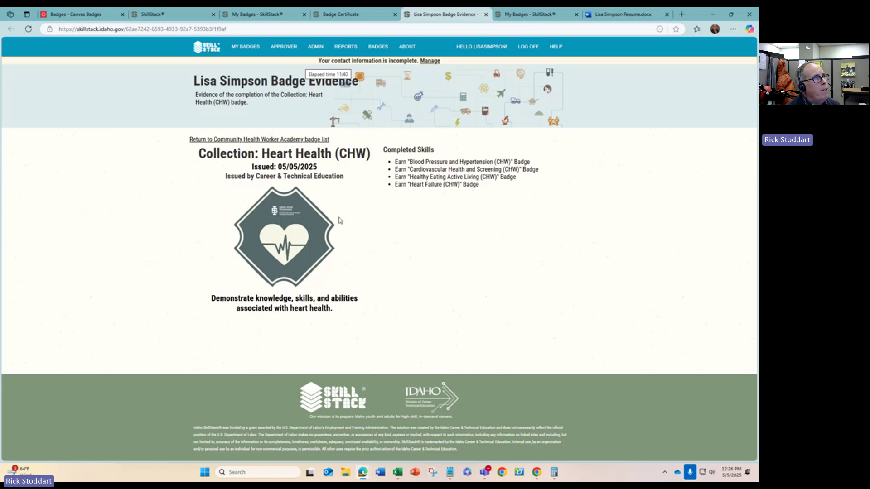
Switch to the Canvas Badges backpack, start adding a badge, and supply the newly downloaded Heart Health PNG as the badge award image.
click(90, 14)
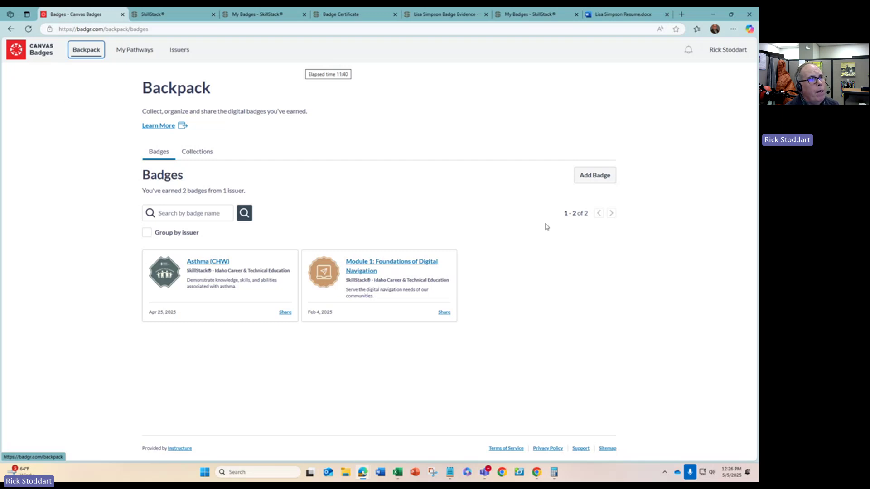
click(595, 176)
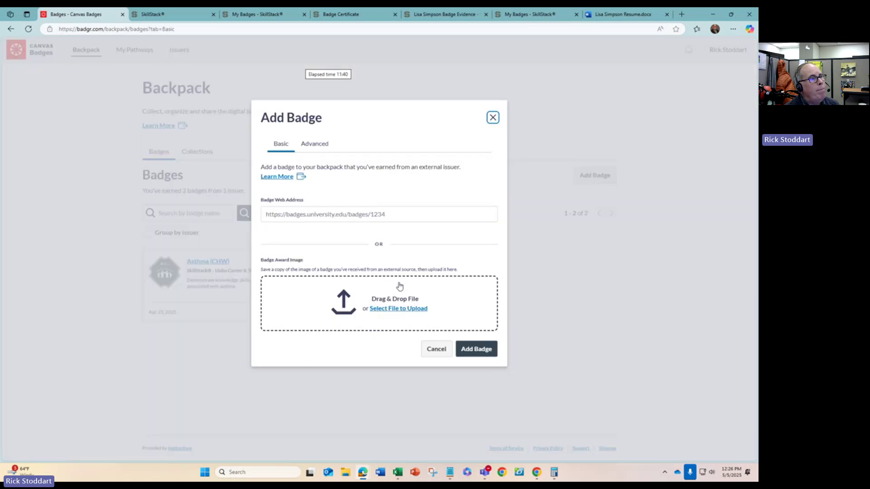
triple_click(410, 124)
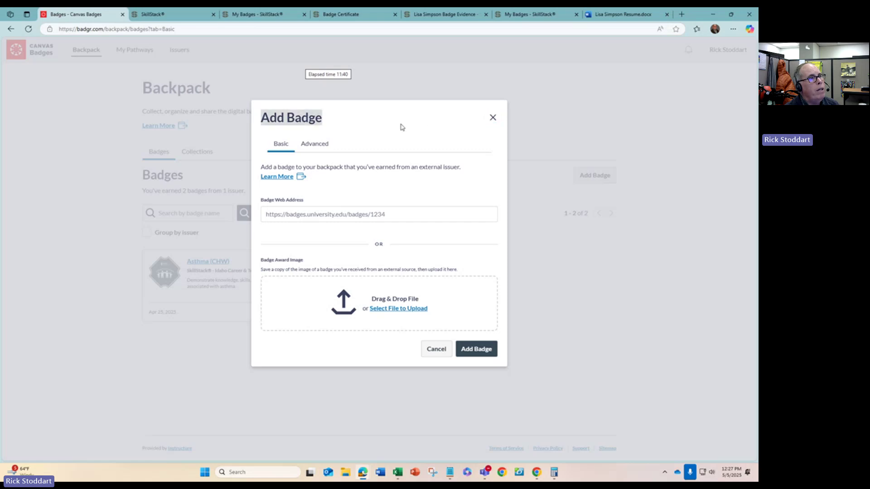
click(431, 124)
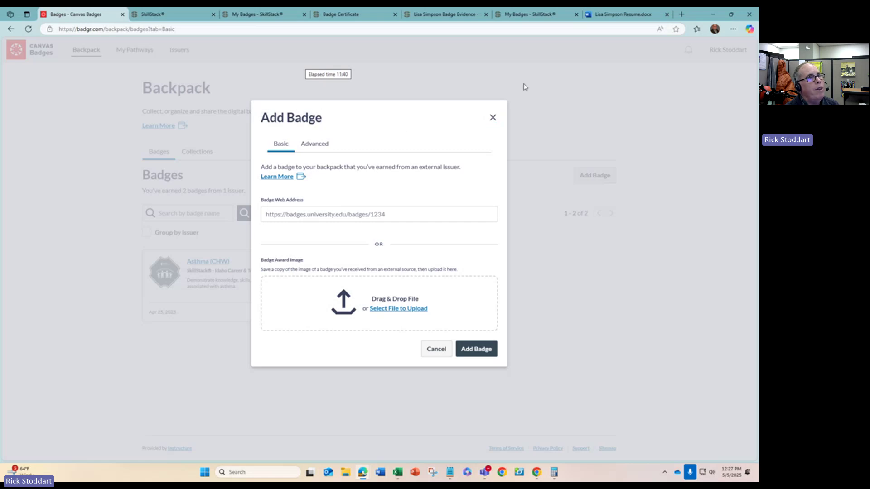
click(733, 30)
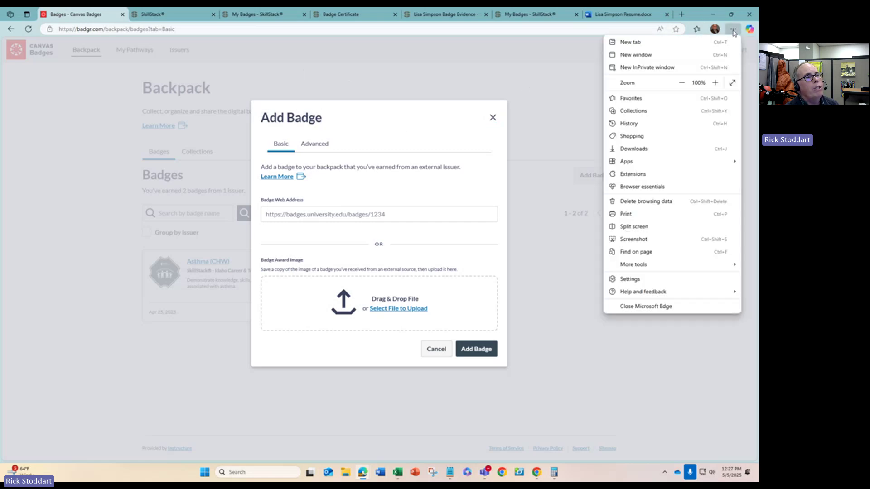
click(665, 151)
drag(641, 63, 391, 307)
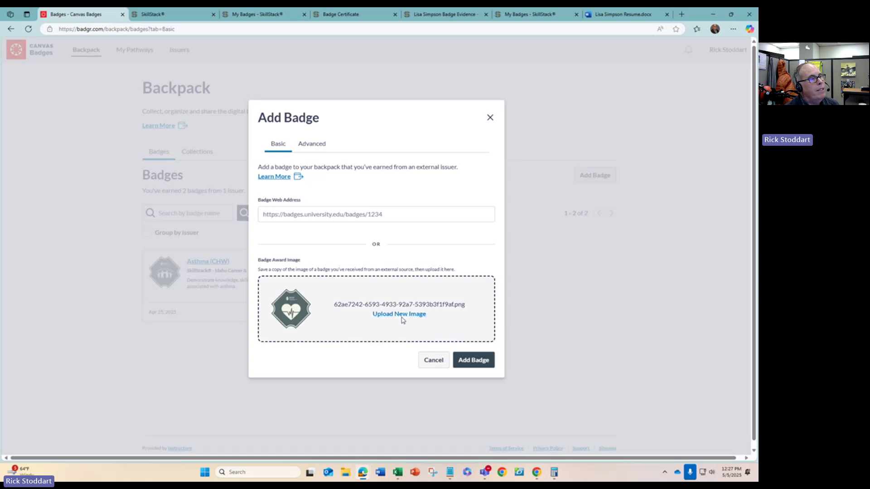
Choose the newest Heart Health PNG from Downloads as the award image again and add the badge to the backpack.
click(402, 318)
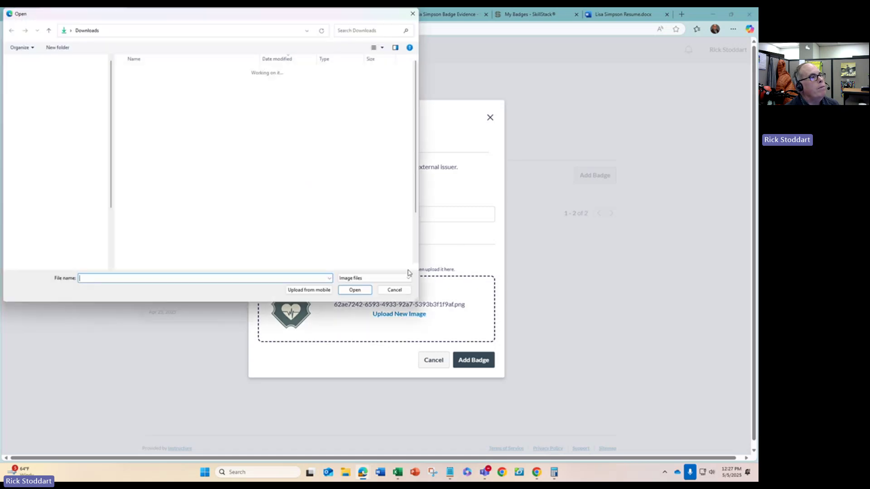
click(199, 82)
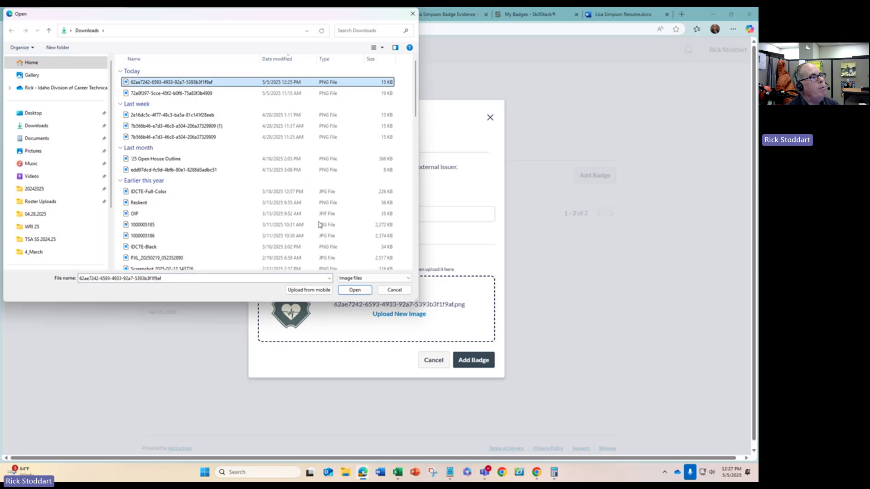
click(354, 290)
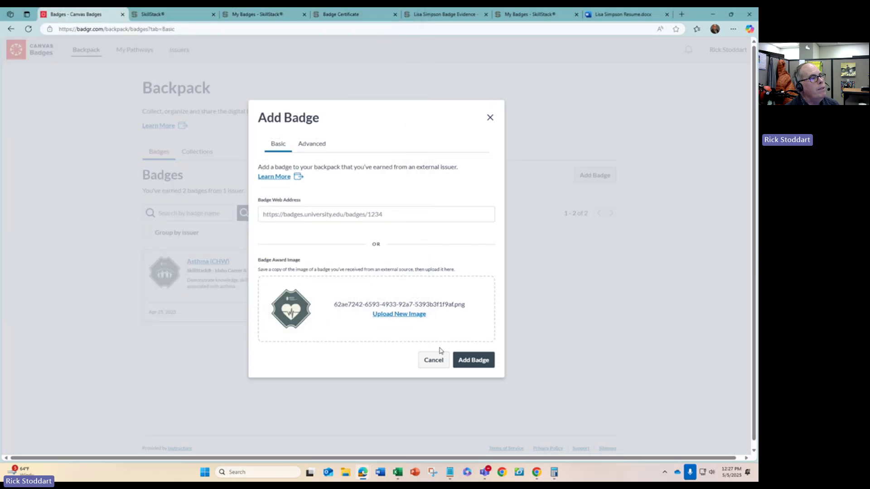
click(476, 361)
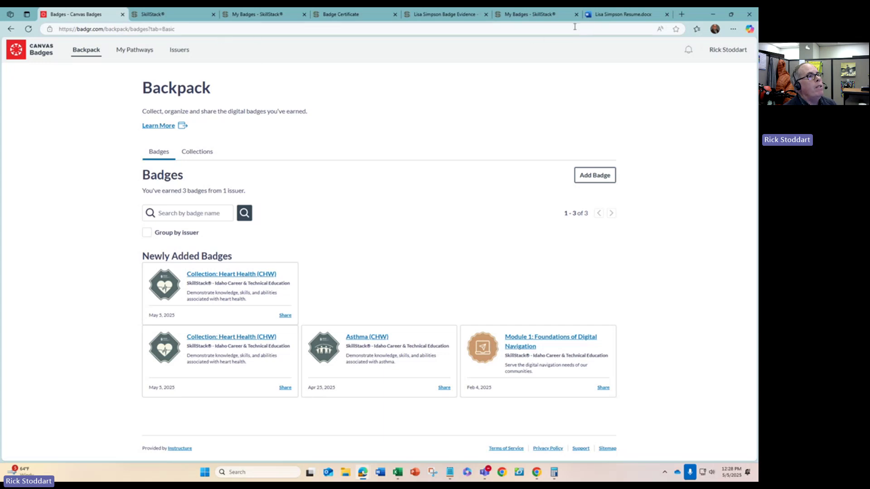
Switch to the sample resume in Word and examine how SkillStack verification links are used under Education and Skills.
click(608, 15)
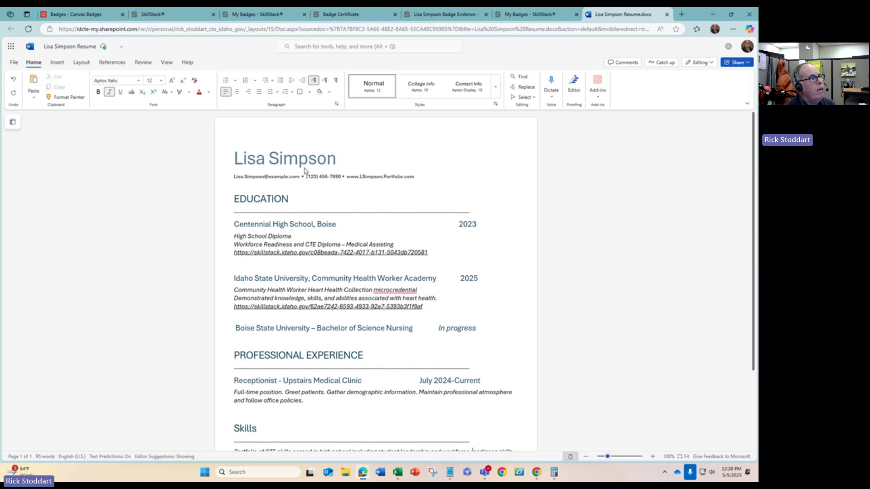
scroll(307, 172, down, 2)
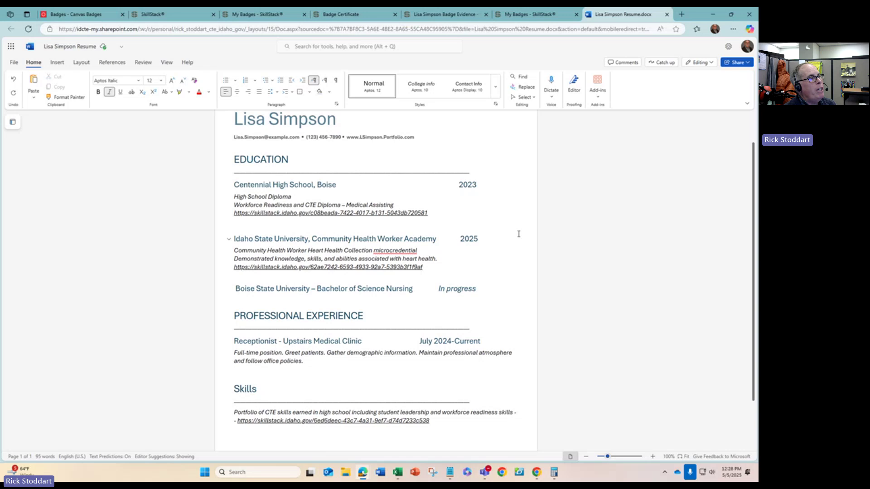
scroll(518, 234, up, 2)
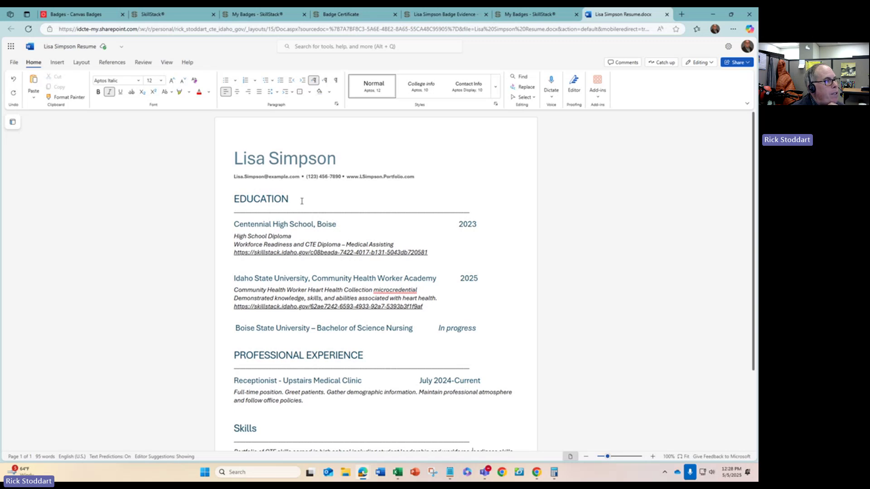
scroll(254, 221, down, 1)
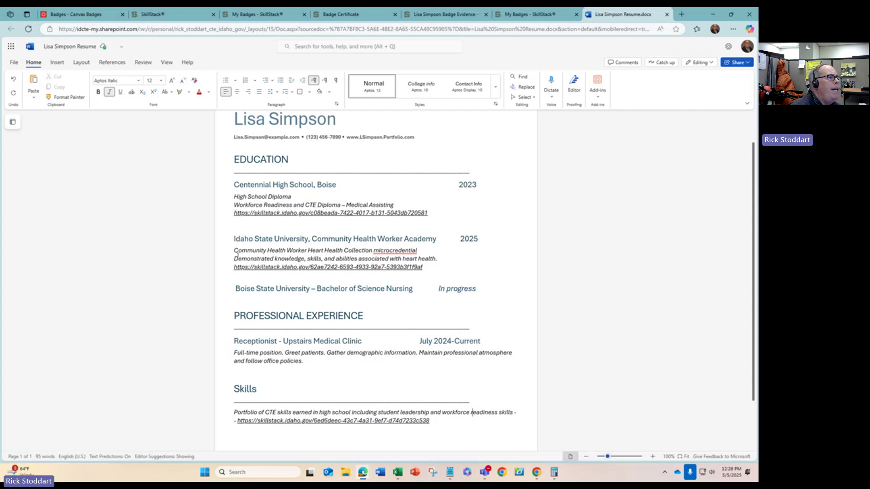
scroll(239, 247, down, 1)
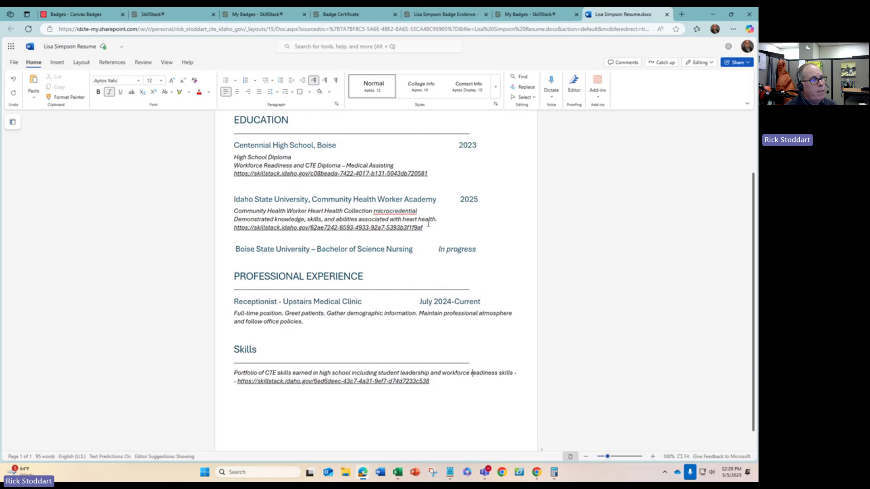
scroll(429, 222, up, 1)
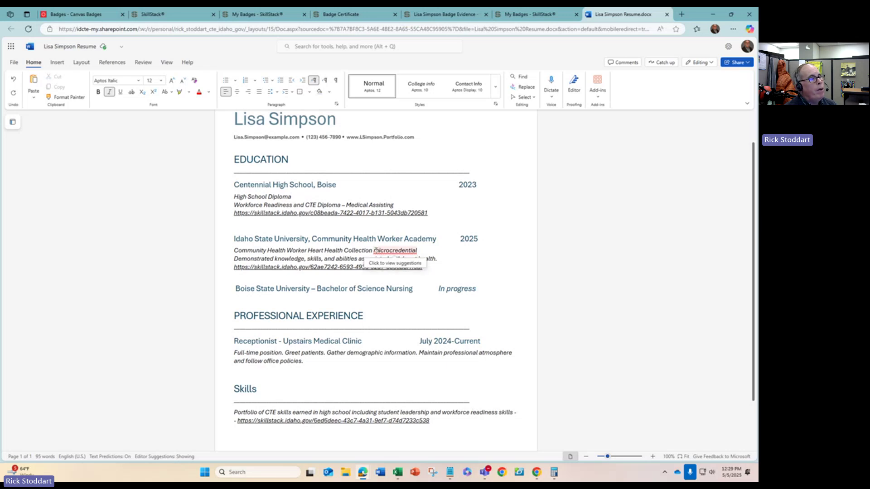
scroll(327, 325, down, 2)
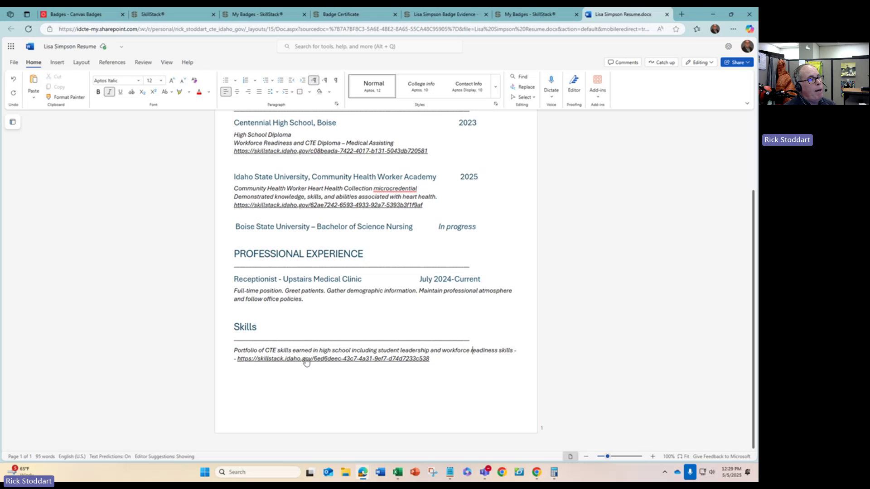
scroll(447, 369, up, 2)
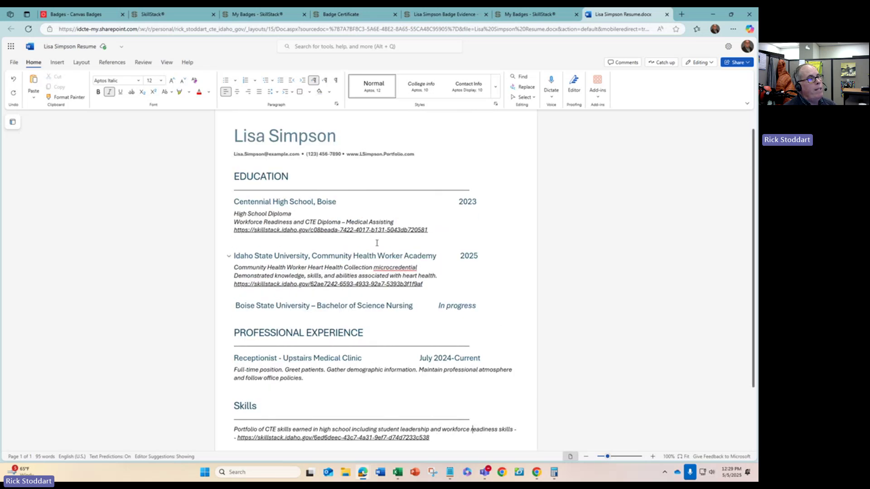
scroll(368, 324, up, 1)
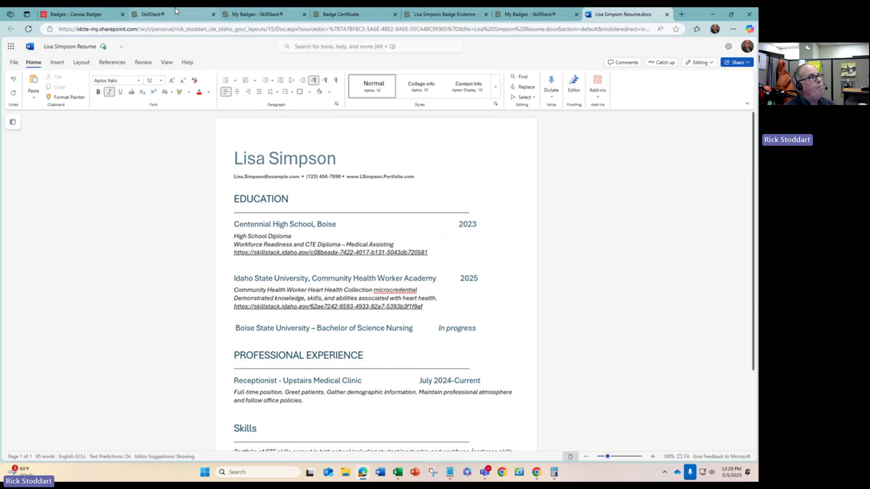
Go back to My Badges in SkillStack and open the sharing options for the Heart Health badge.
click(277, 13)
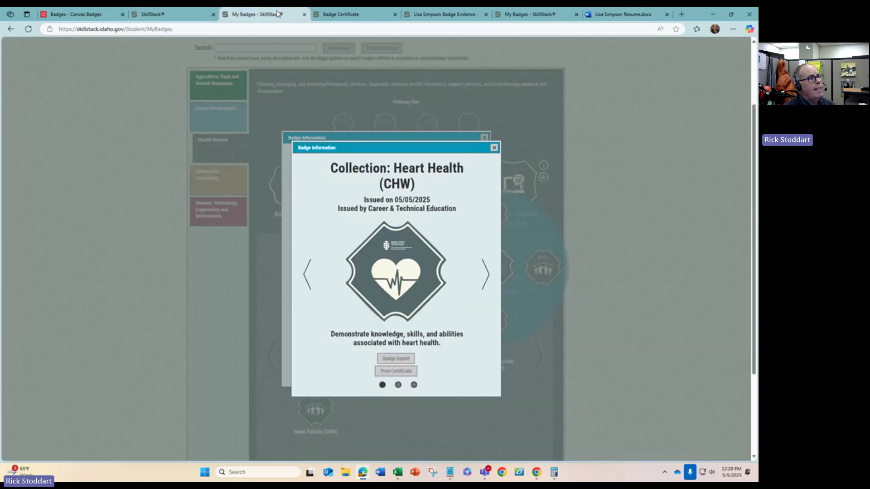
click(396, 359)
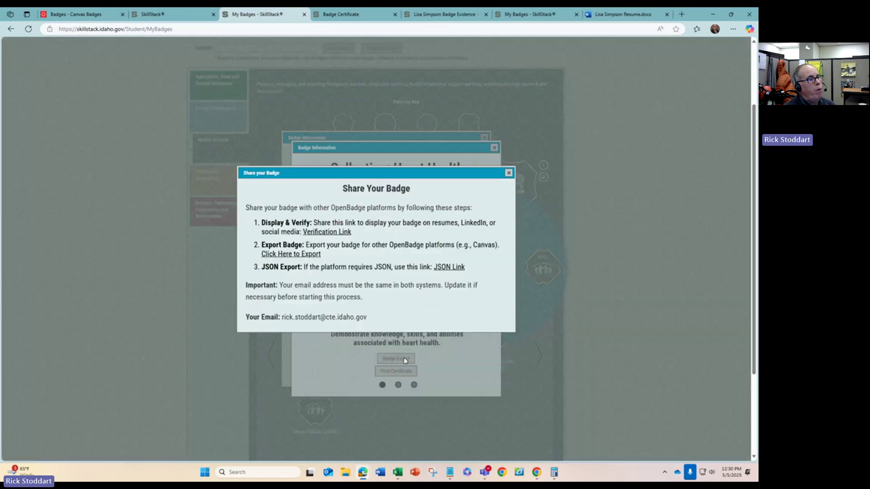